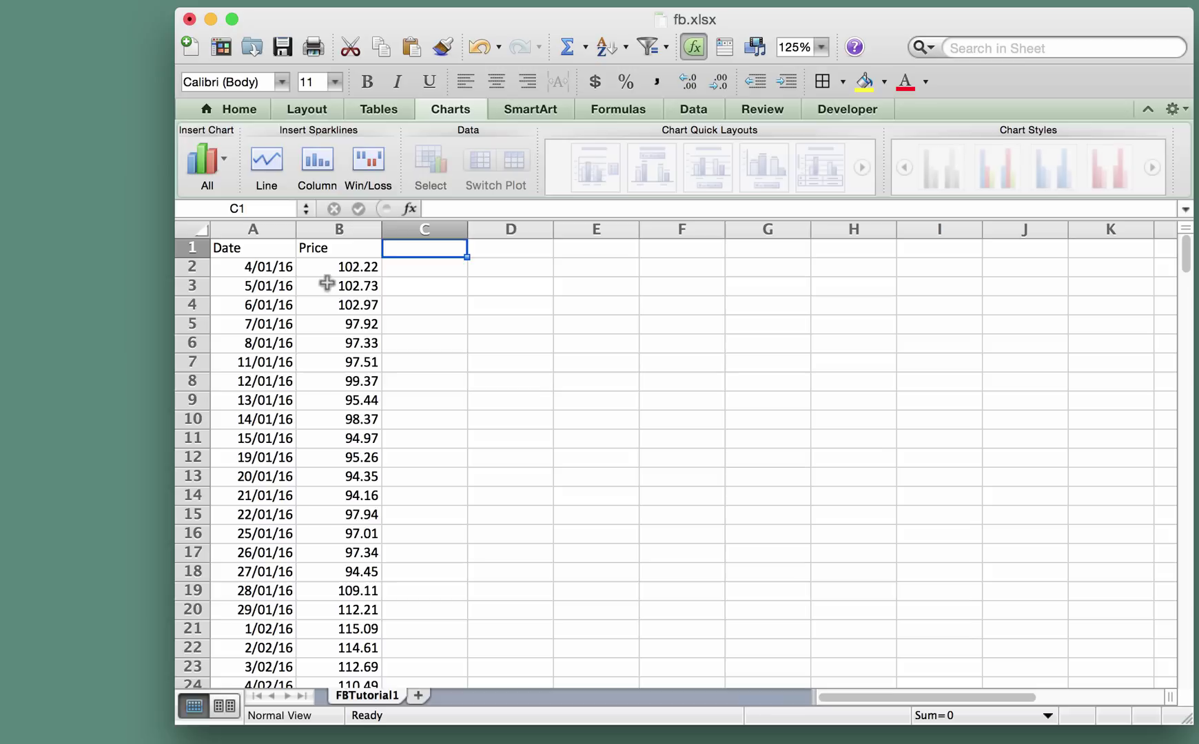
- Insert a plain Line chart from the All chart-type gallery, plotting daily prices over their dates
left_click(449, 110)
left_click(449, 110)
left_click(223, 161)
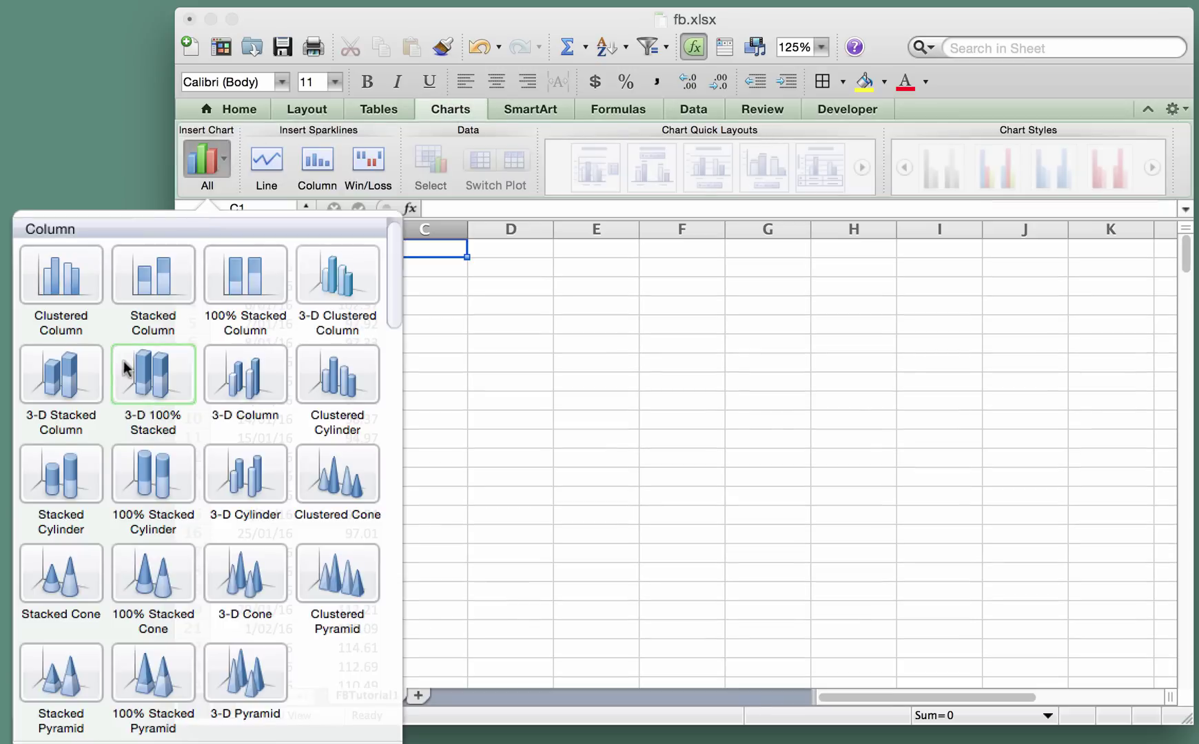
scroll(88, 382, "down", 5)
scroll(88, 382, "down", 2)
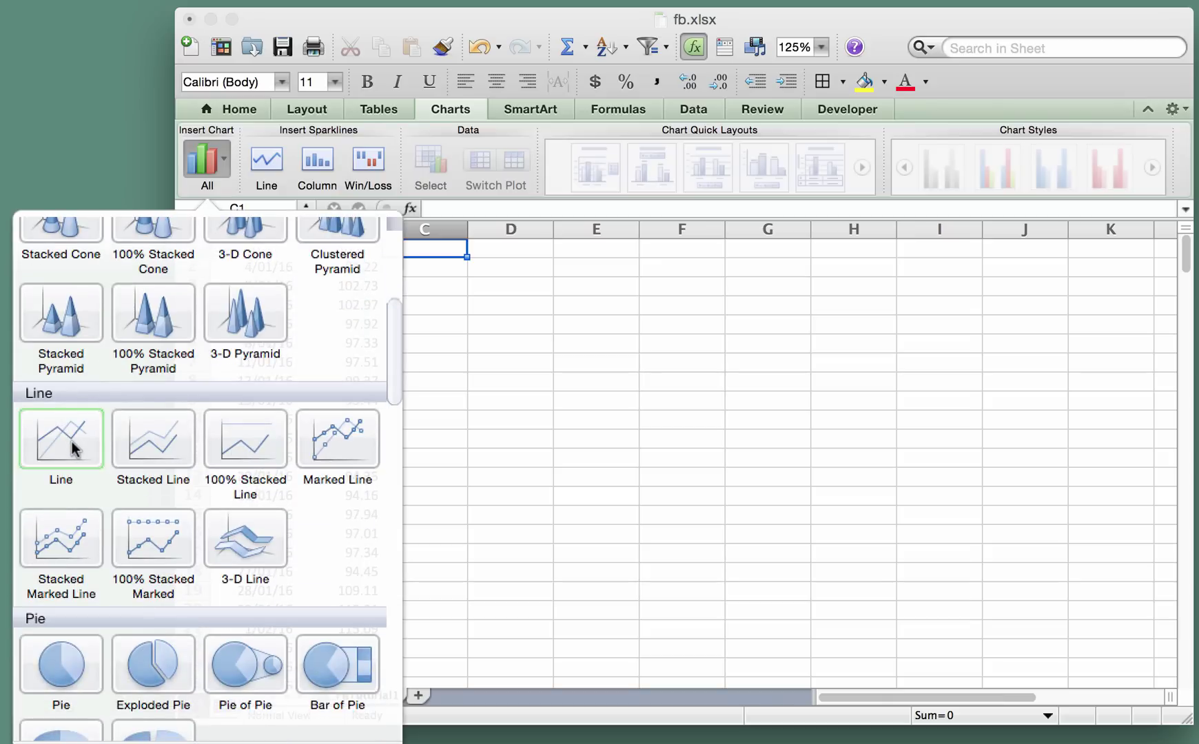
left_click(73, 445)
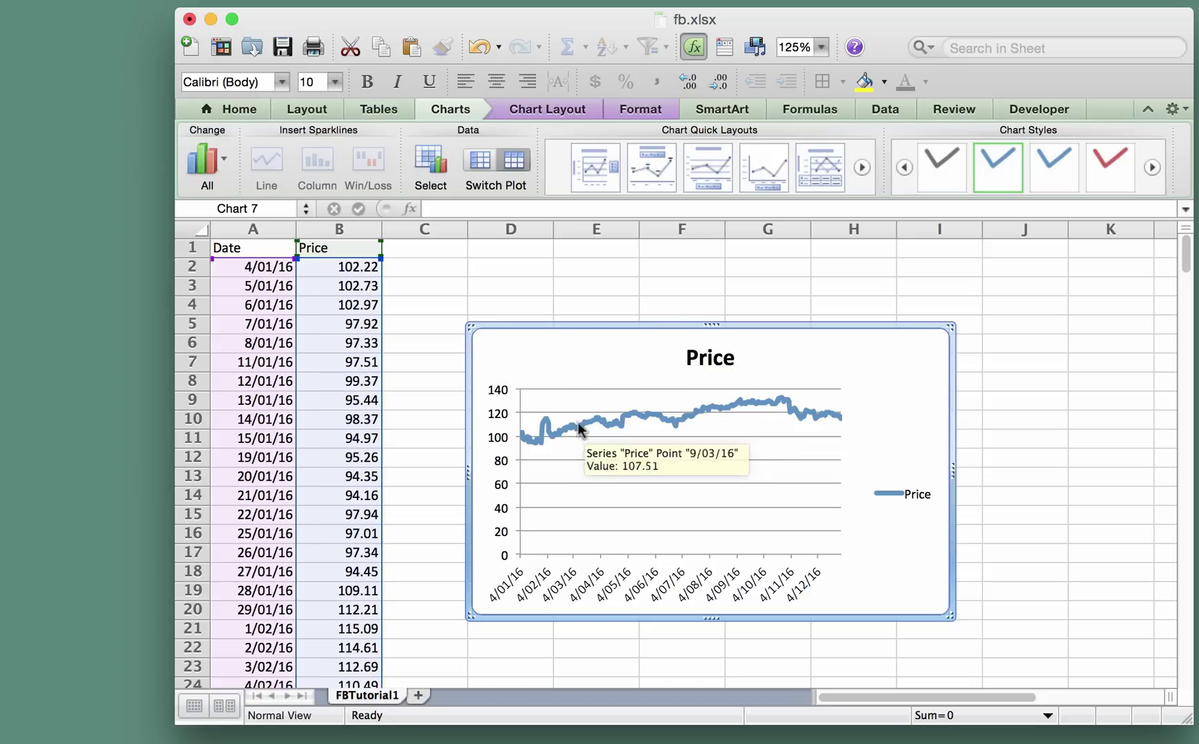
mouse_move(522, 441)
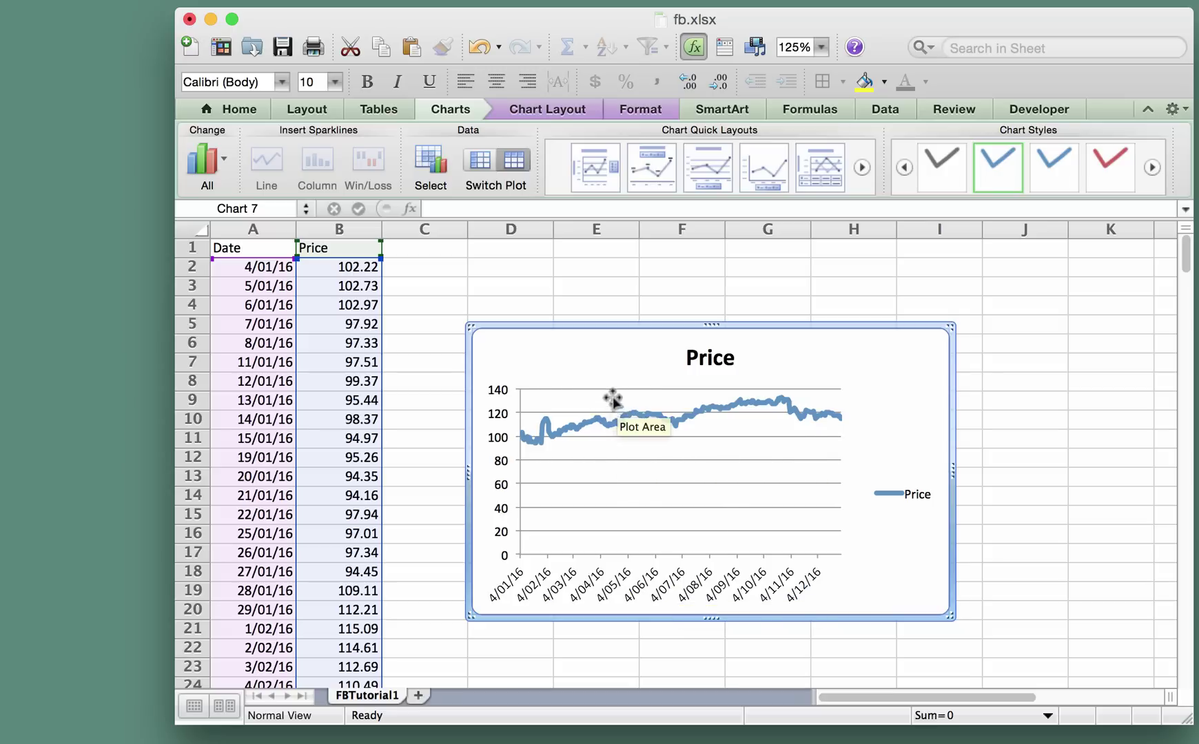
- Use Move Chart to place the Price chart on a new sheet named FBPrice
right_click(577, 326)
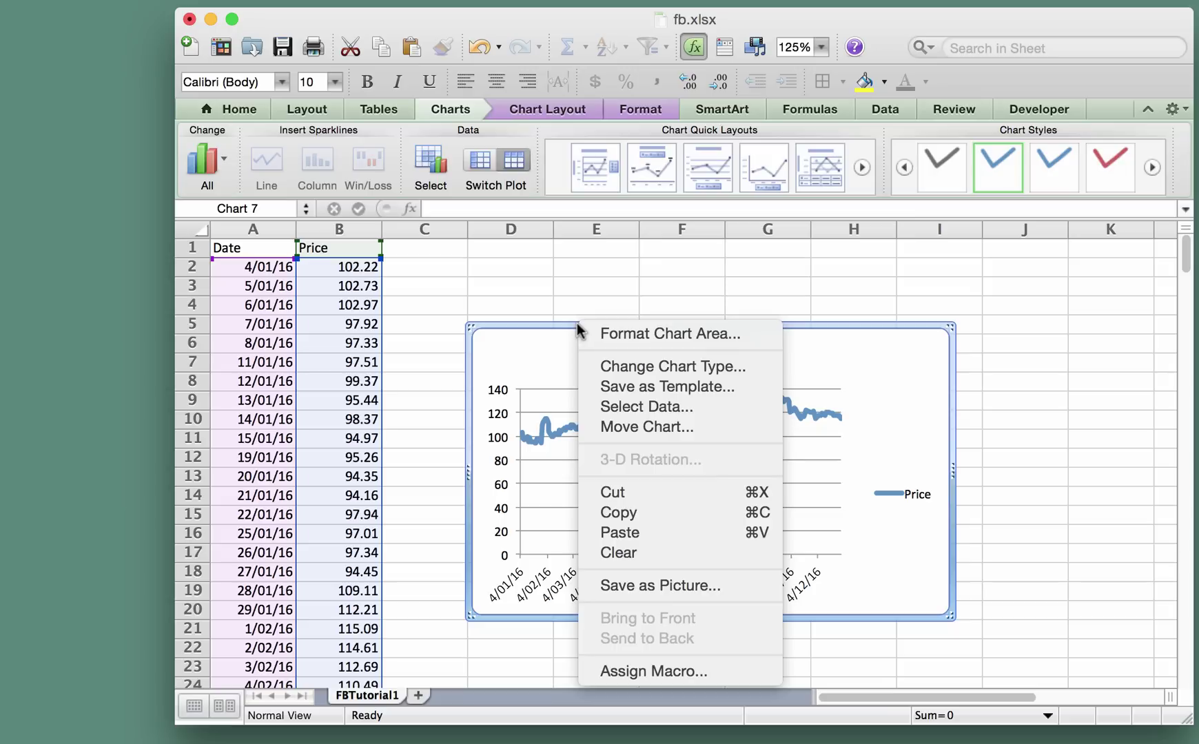
left_click(648, 426)
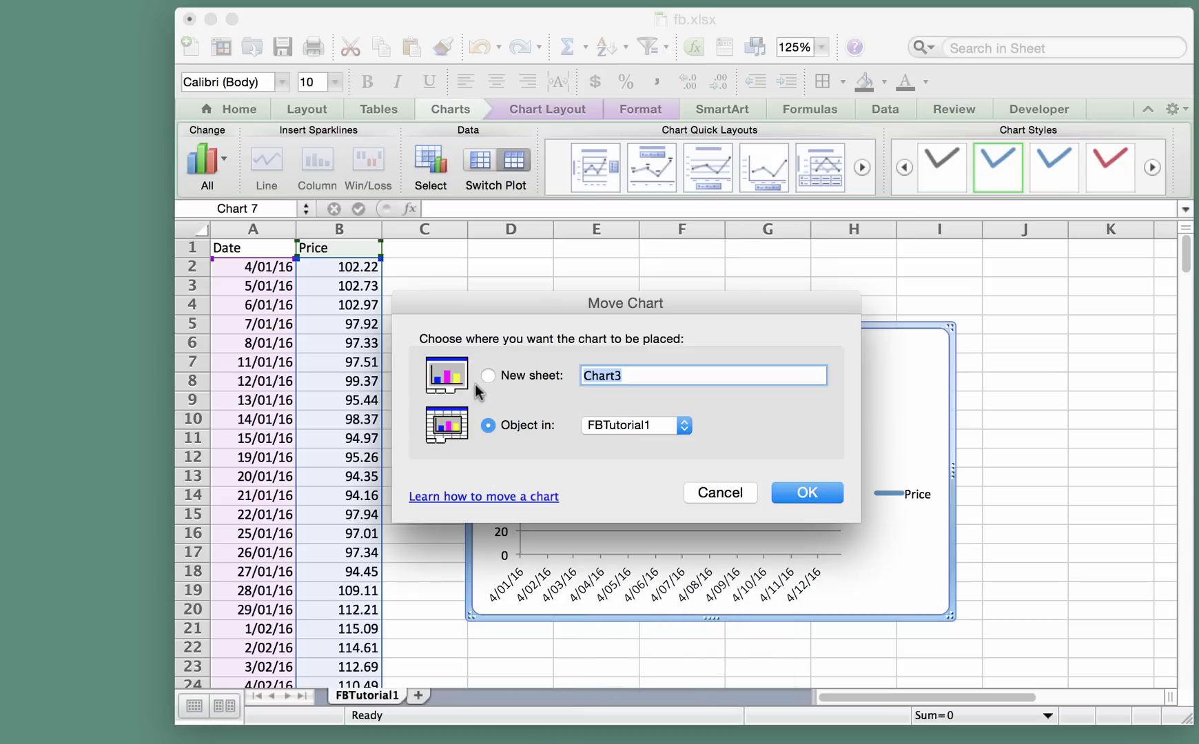
left_click(488, 375)
type("FBPrice")
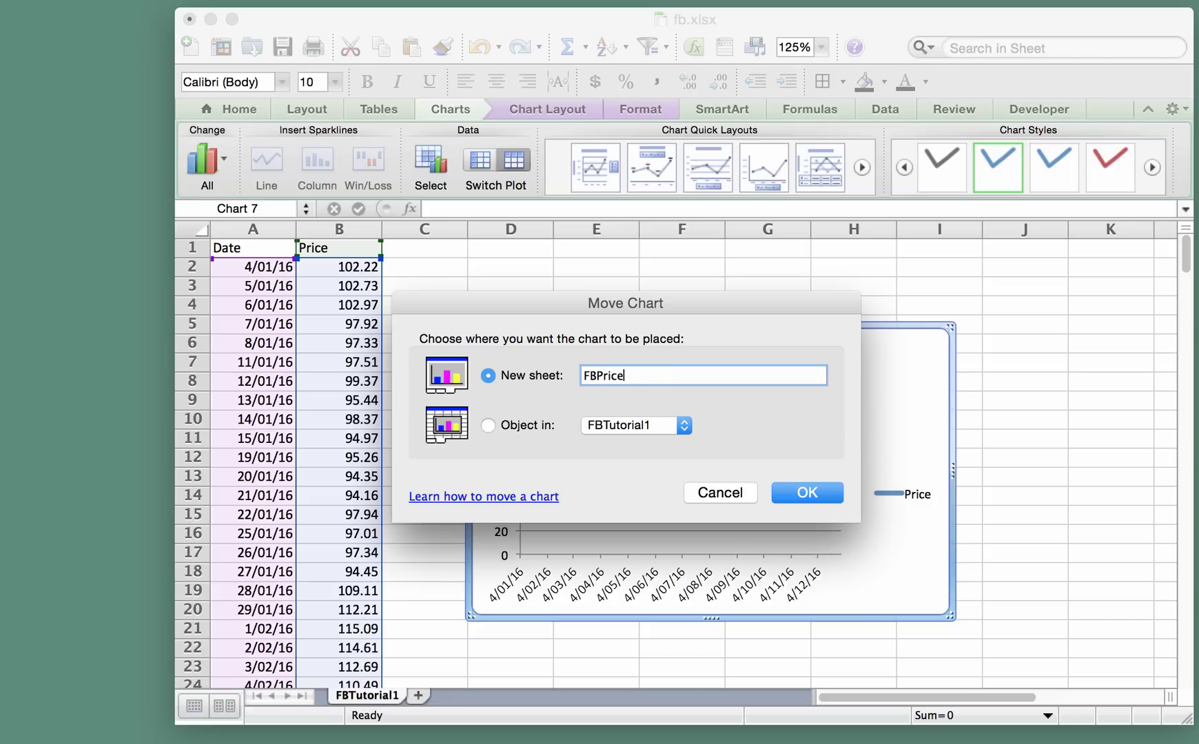
key("Return")
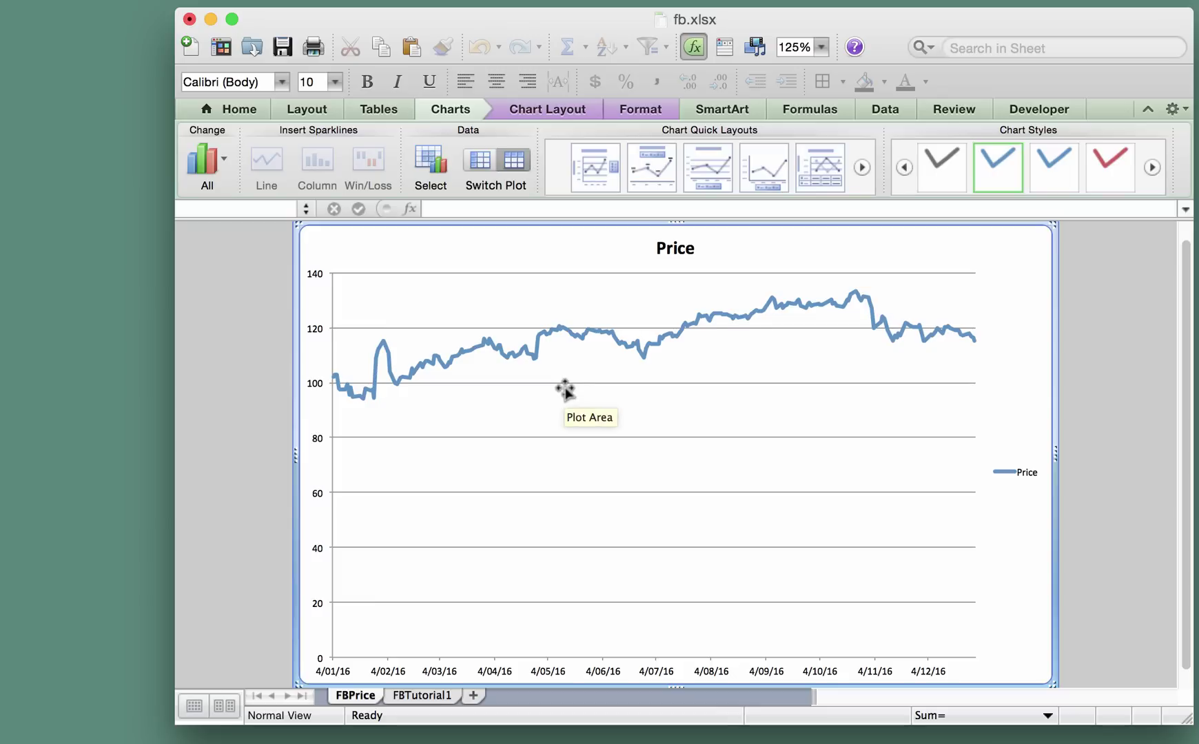
- Replace the chart title 'Price' with 'Facebook Share Price ($)'
left_click(675, 252)
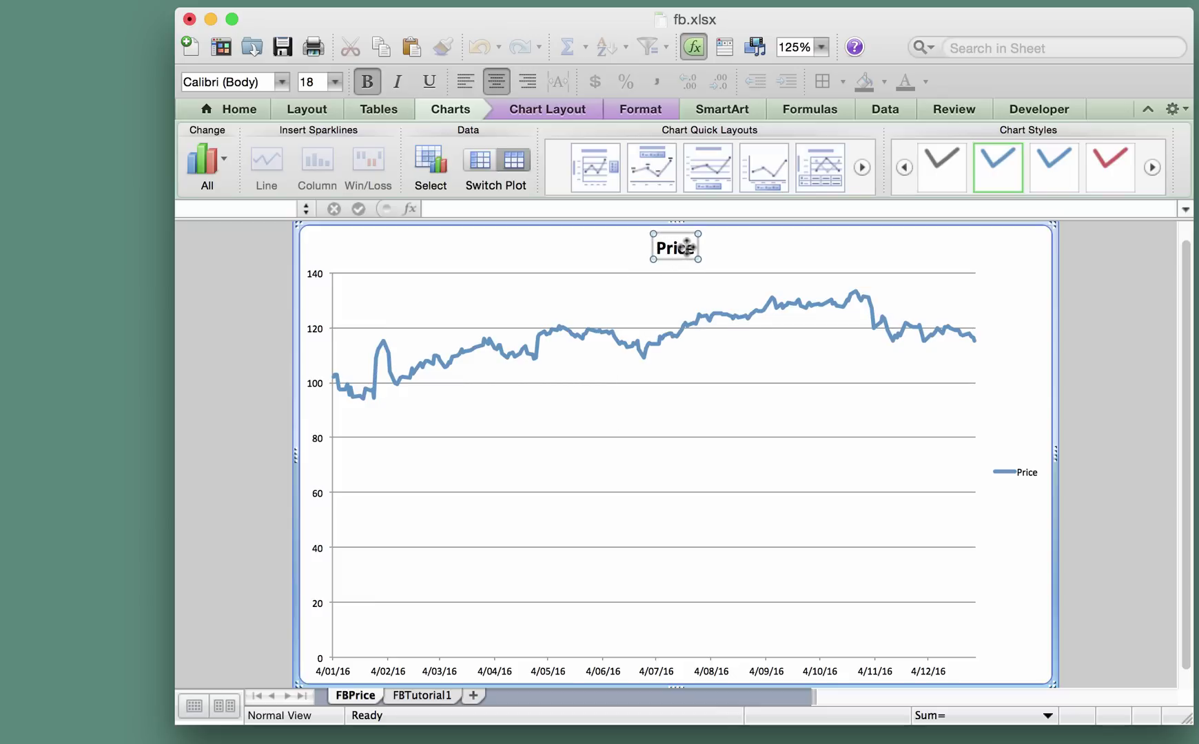
double_click(688, 248)
left_click(631, 456)
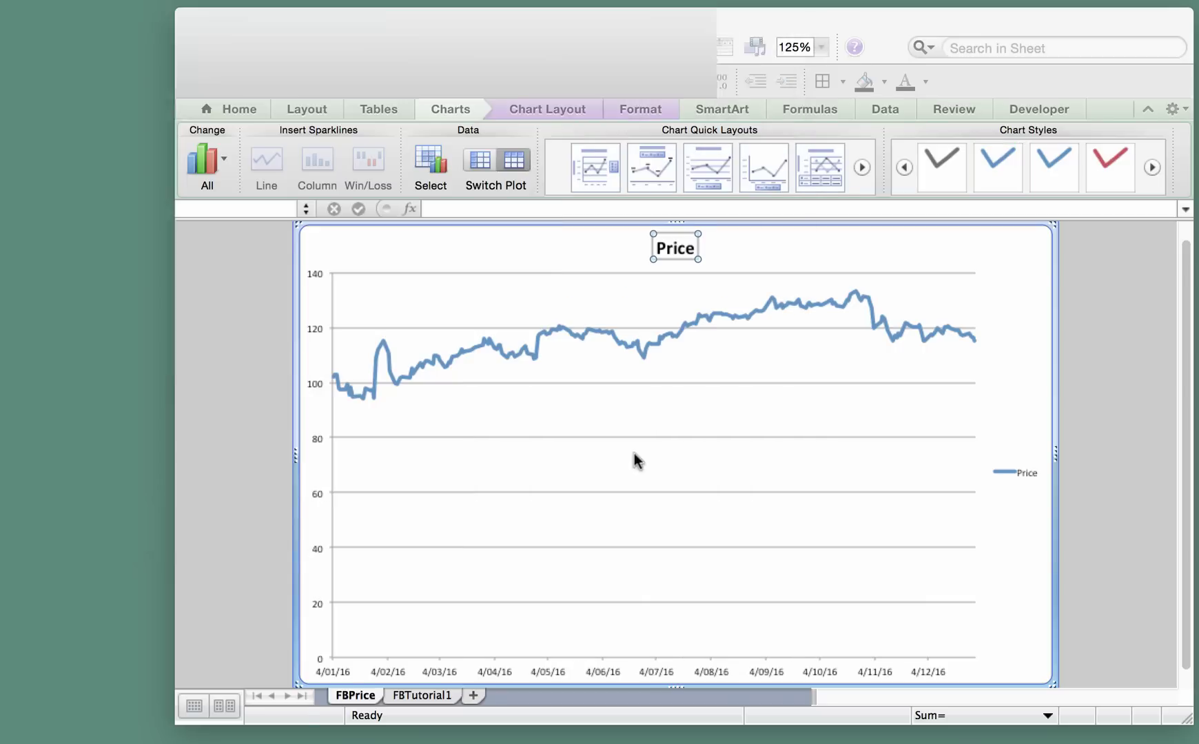
left_click(648, 273)
left_click(672, 249)
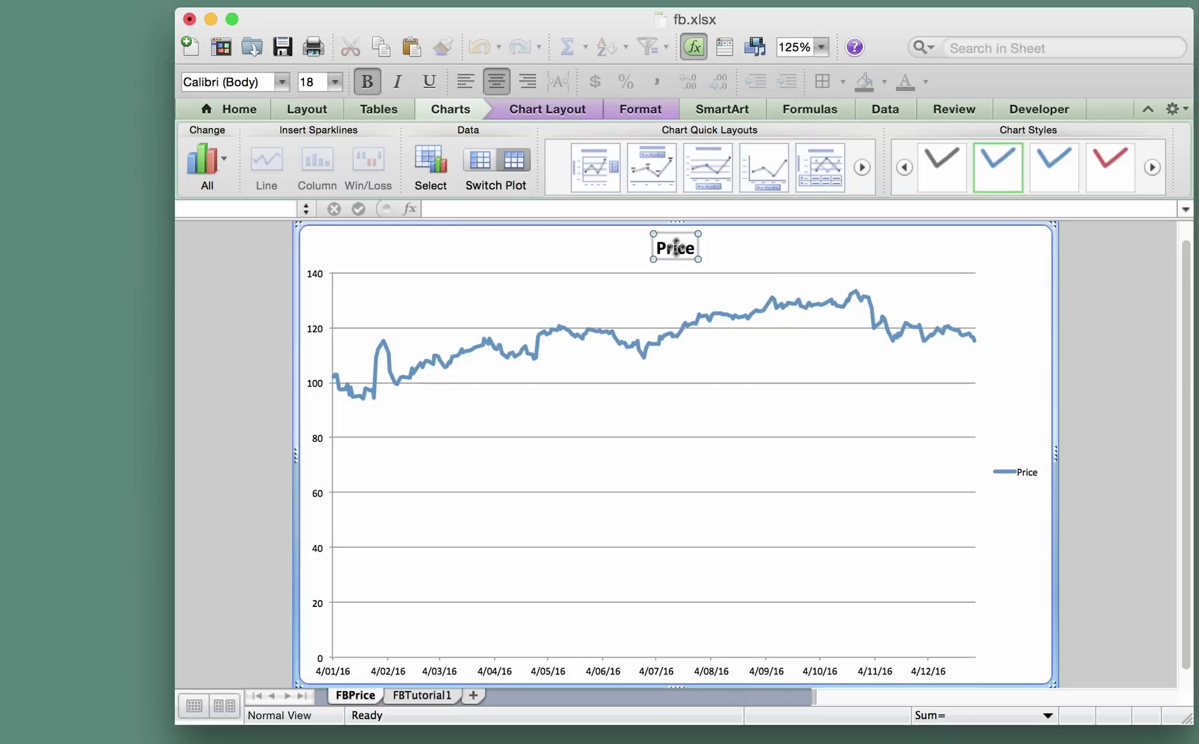
key("shift+Left")
key("shift+Left")
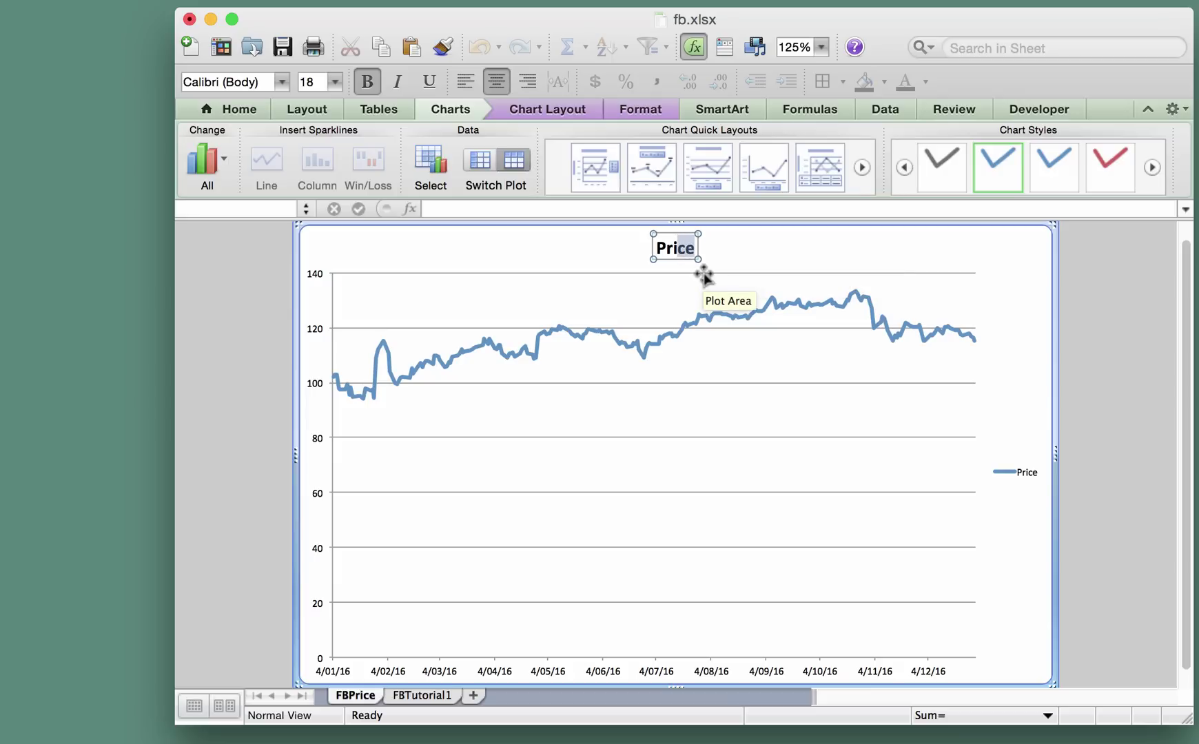
key("shift+Left")
type("Facebook S")
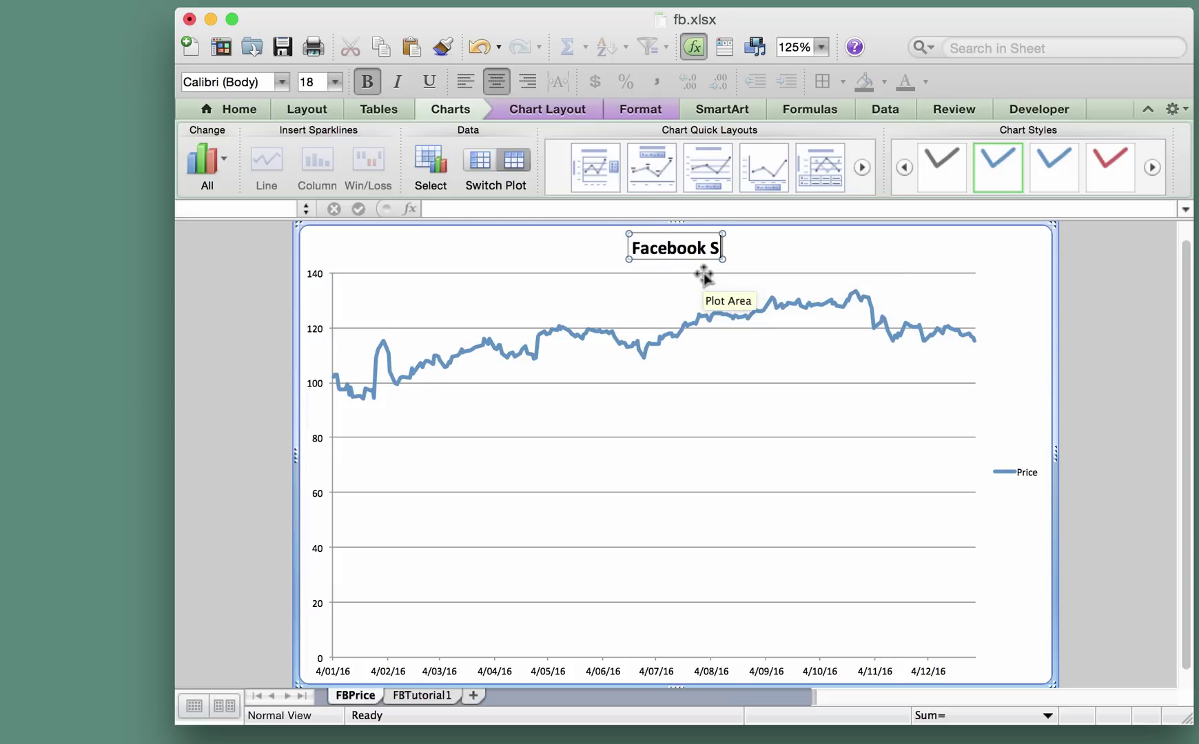
type("hare Pr")
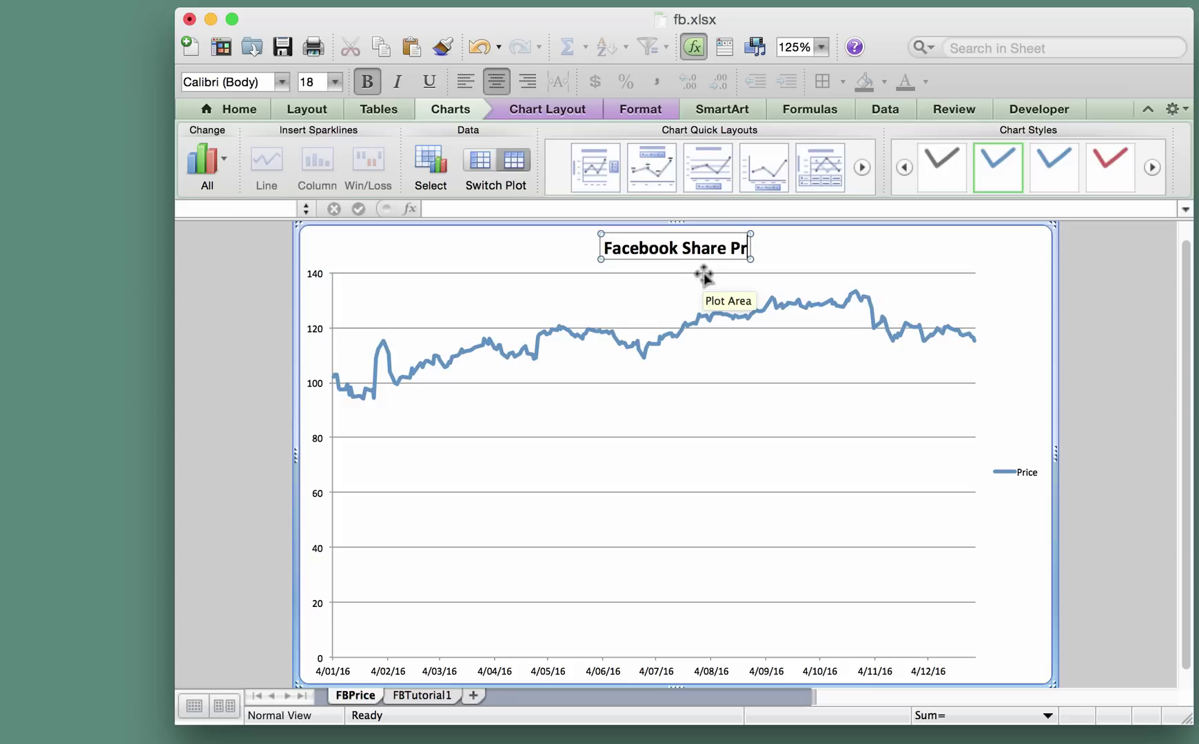
type("ice (")
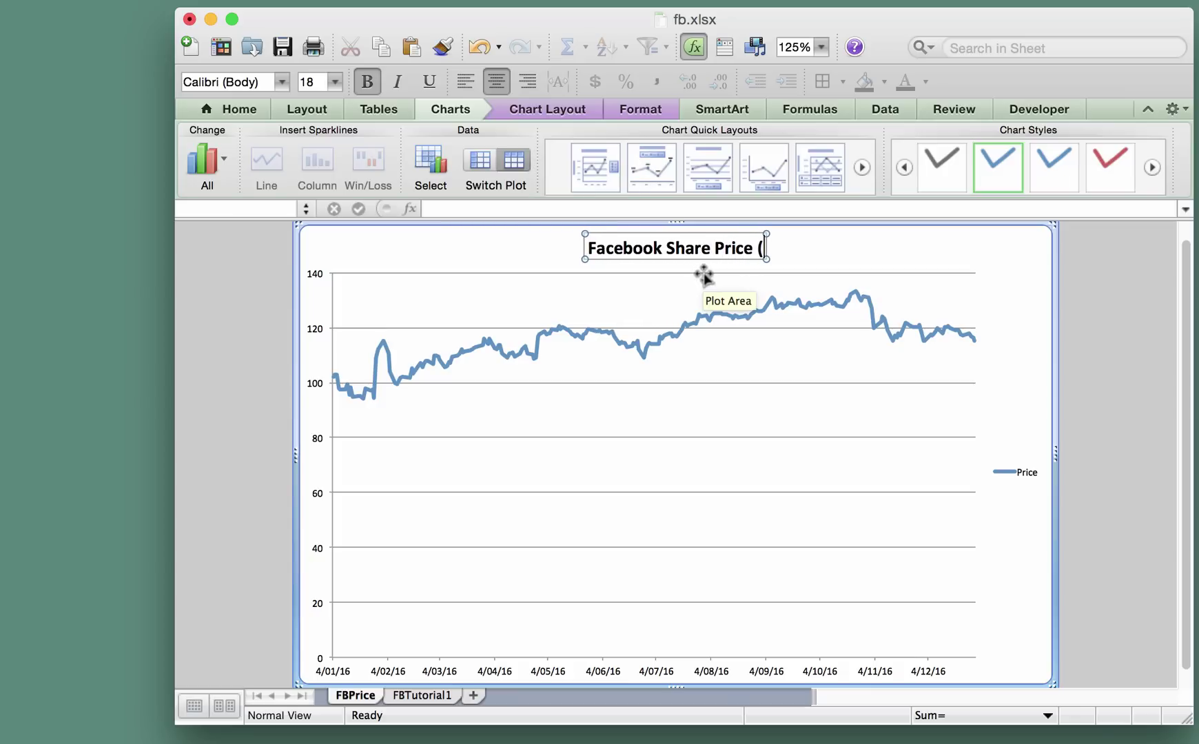
type("$)")
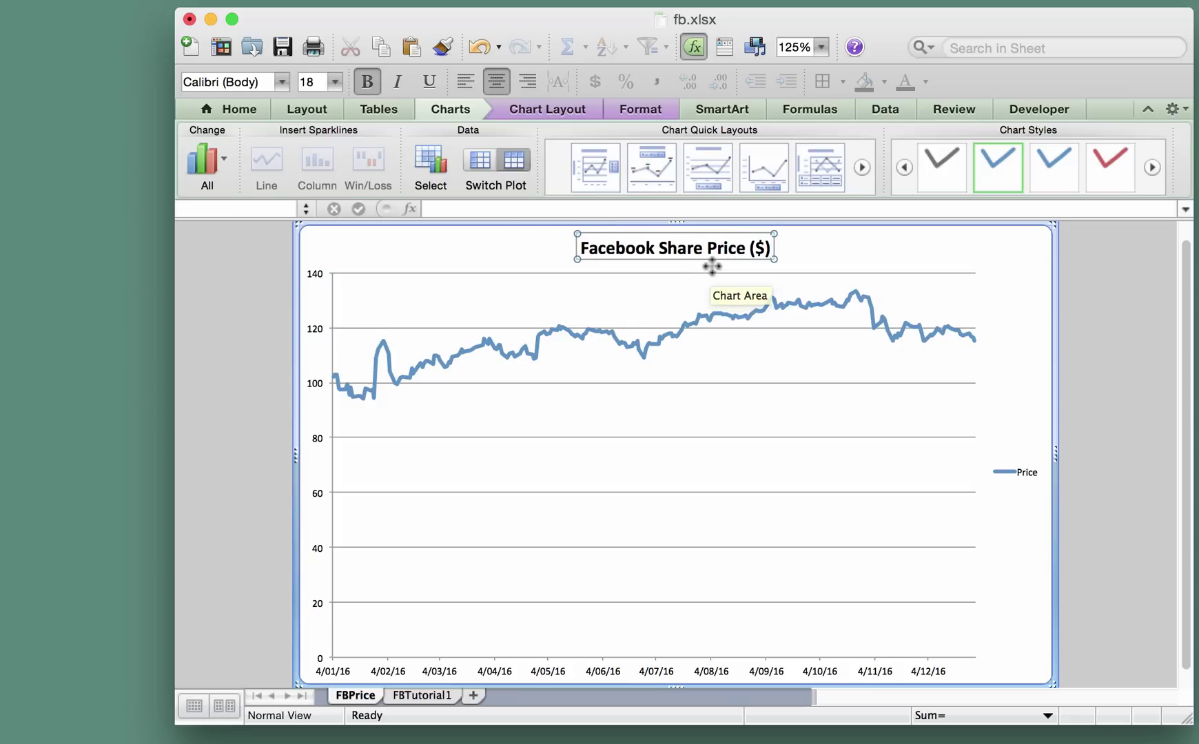
left_click(724, 382)
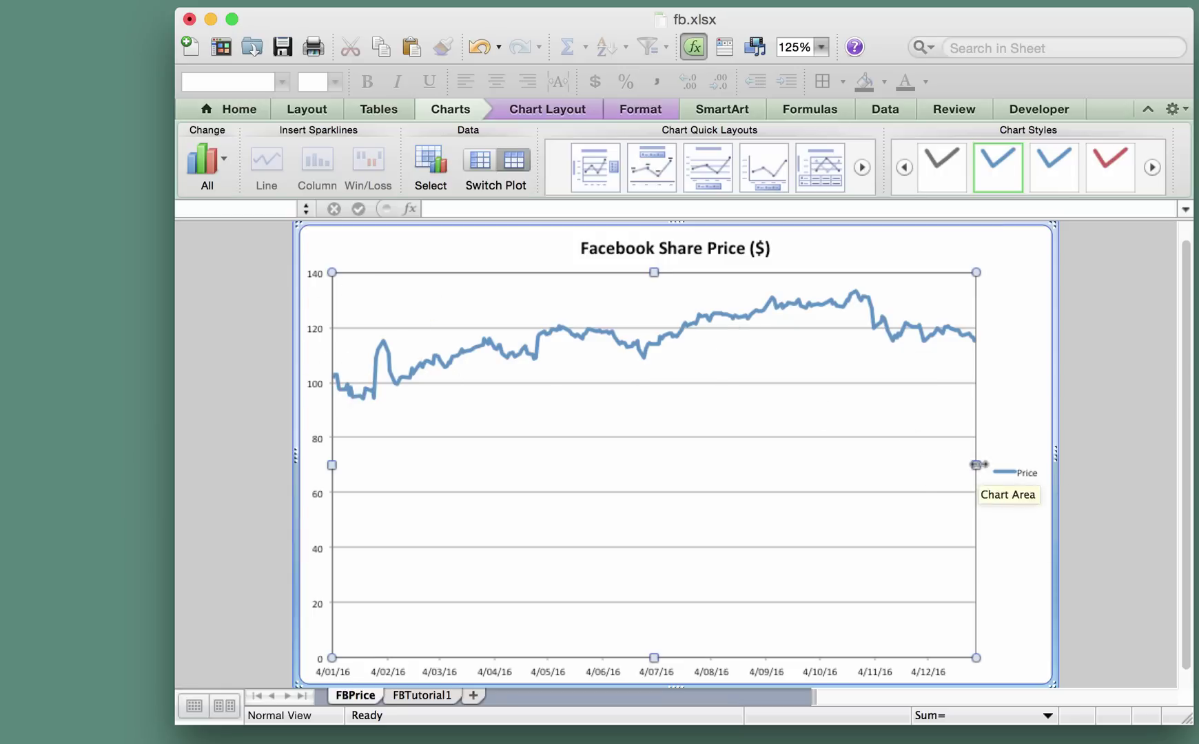
- Delete the Price legend from the chart
left_click(1017, 474)
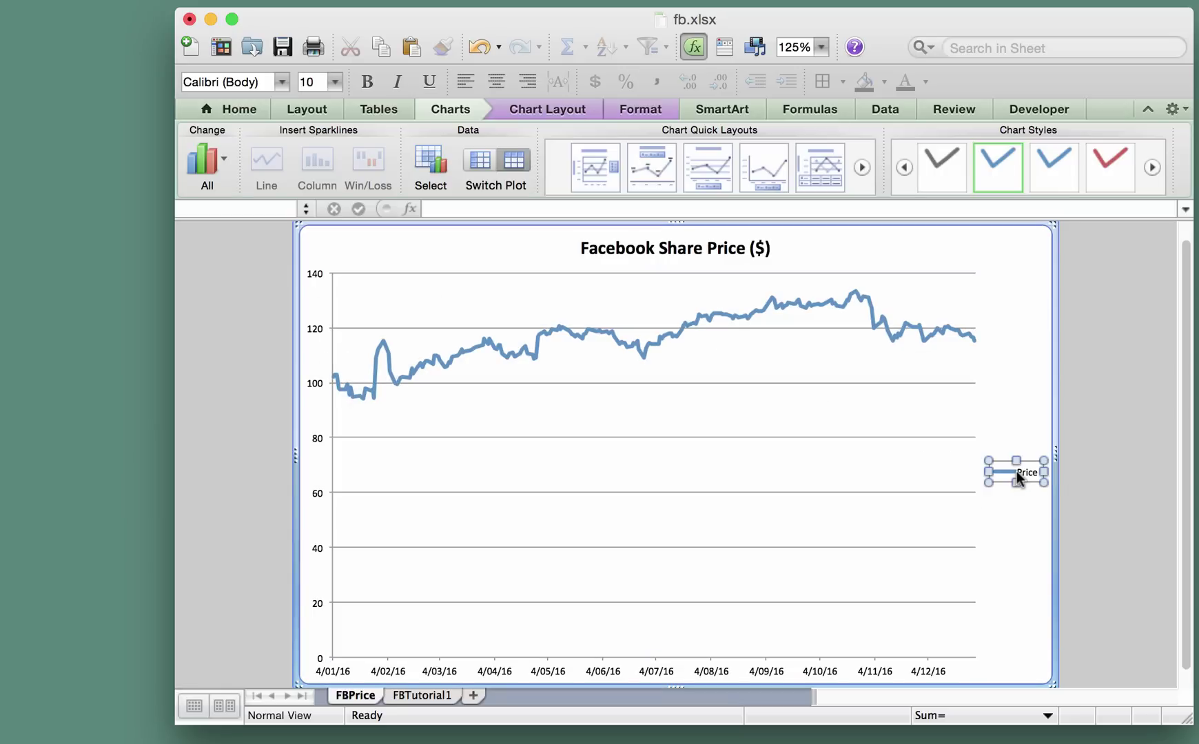
right_click(1017, 472)
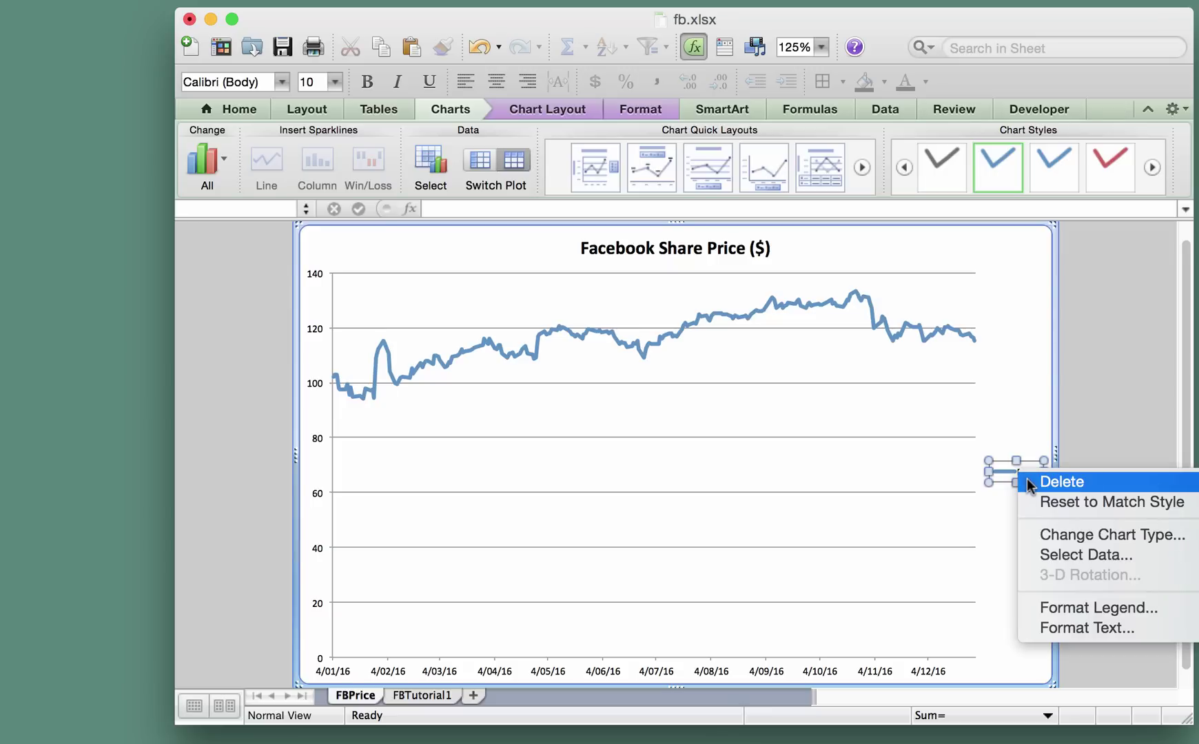
left_click(1027, 482)
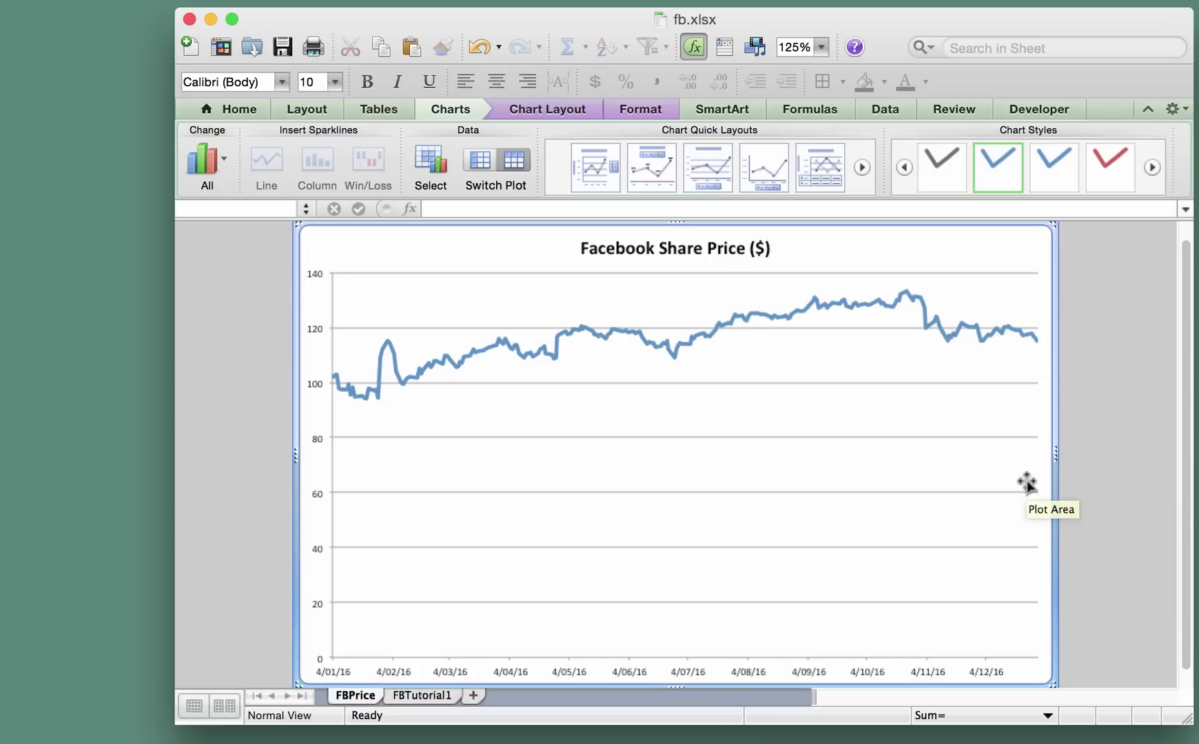
- Delete the horizontal gridlines from the chart
left_click(772, 492)
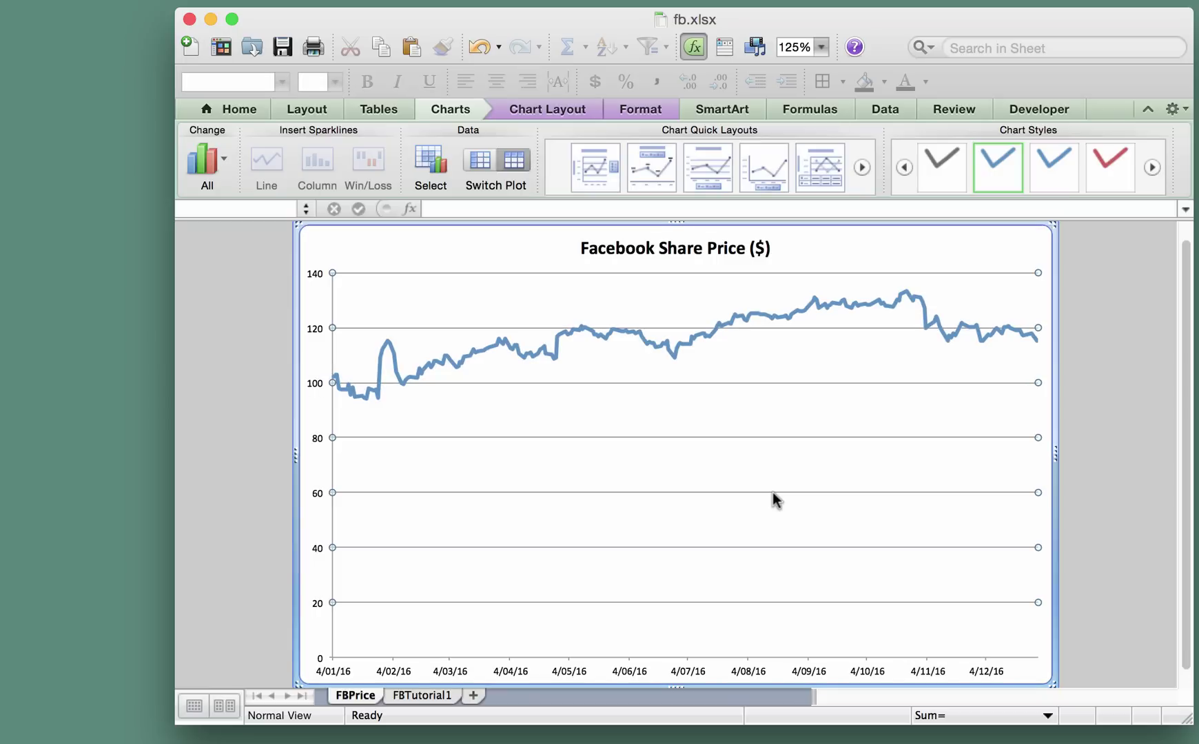
right_click(772, 492)
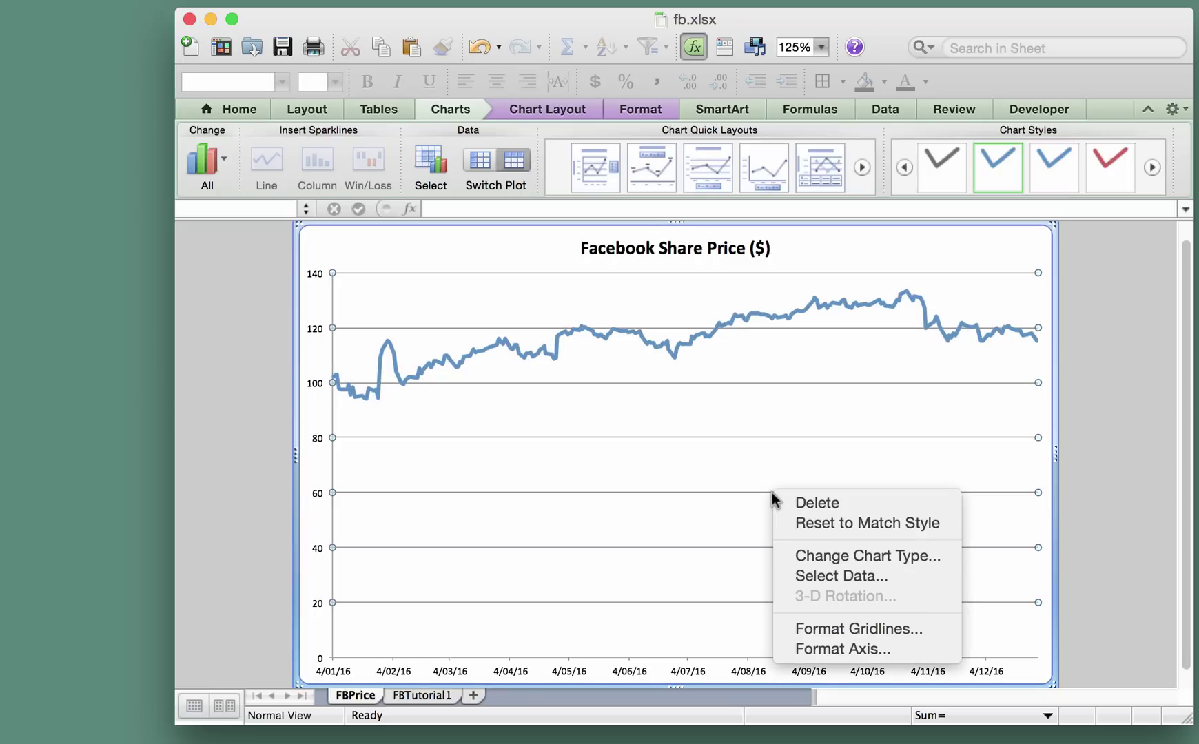
left_click(785, 501)
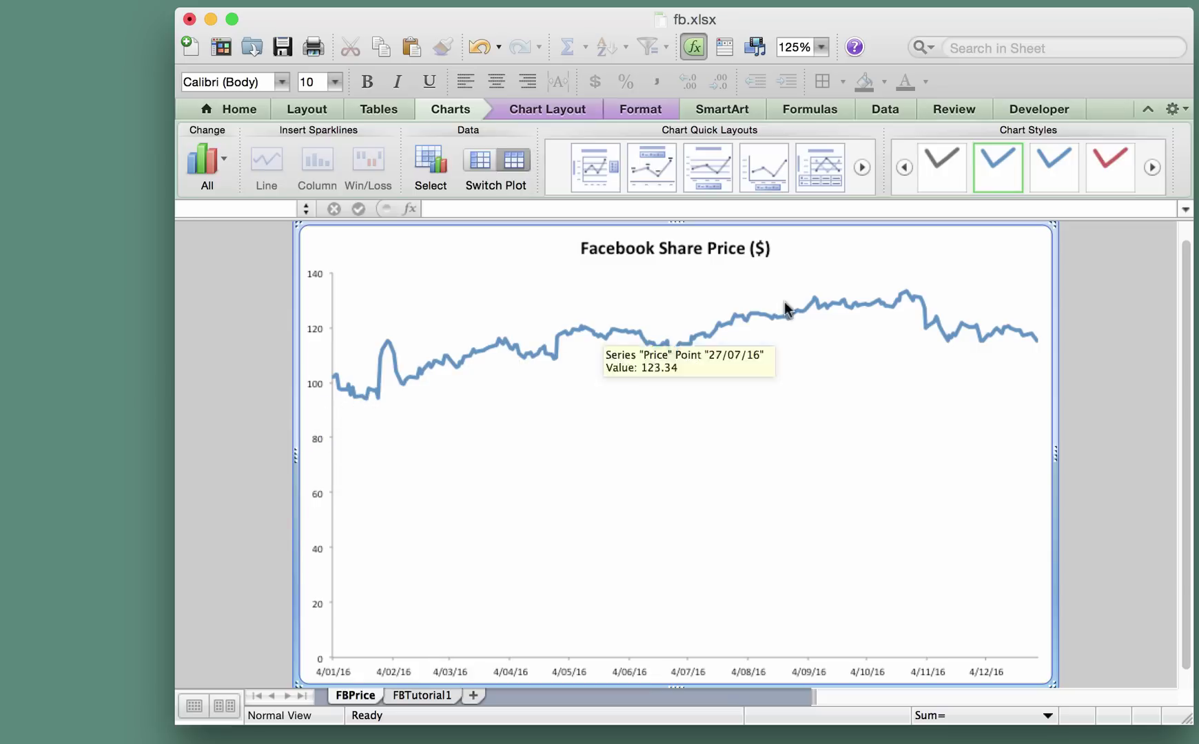
mouse_move(908, 295)
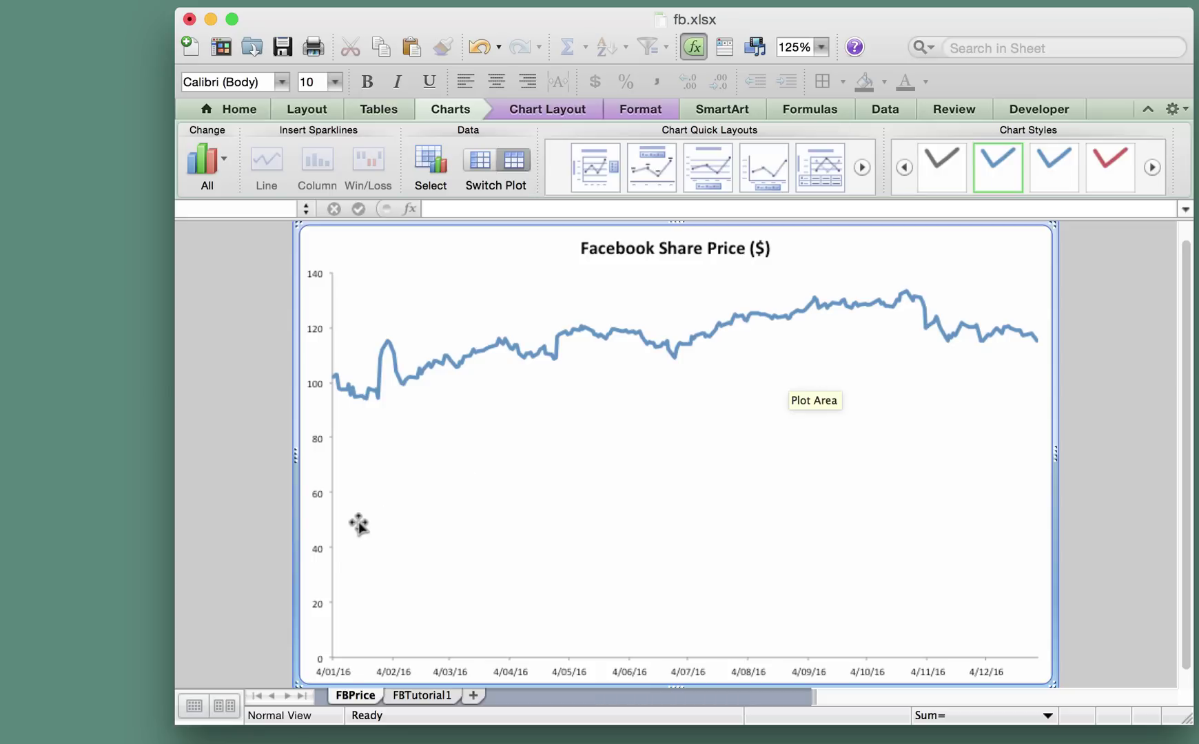
- In Format Axis Scale settings, change the vertical axis minimum from 0.0 to 80
left_click(316, 495)
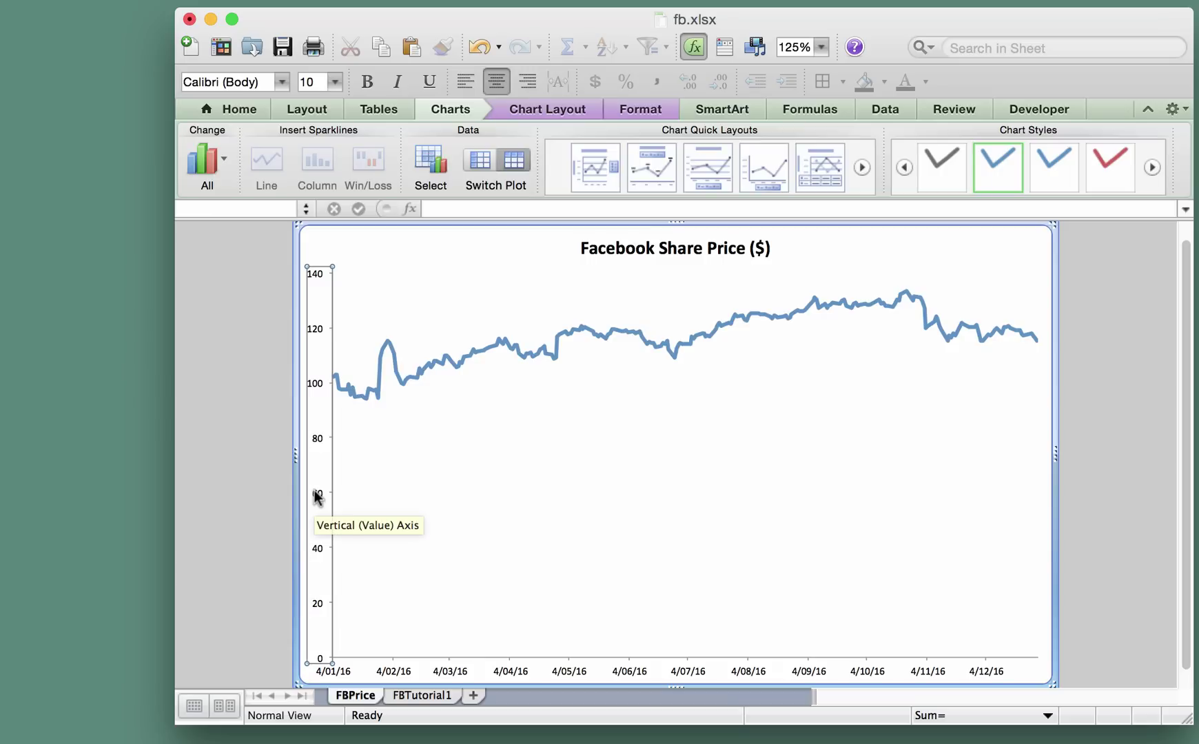
right_click(320, 441)
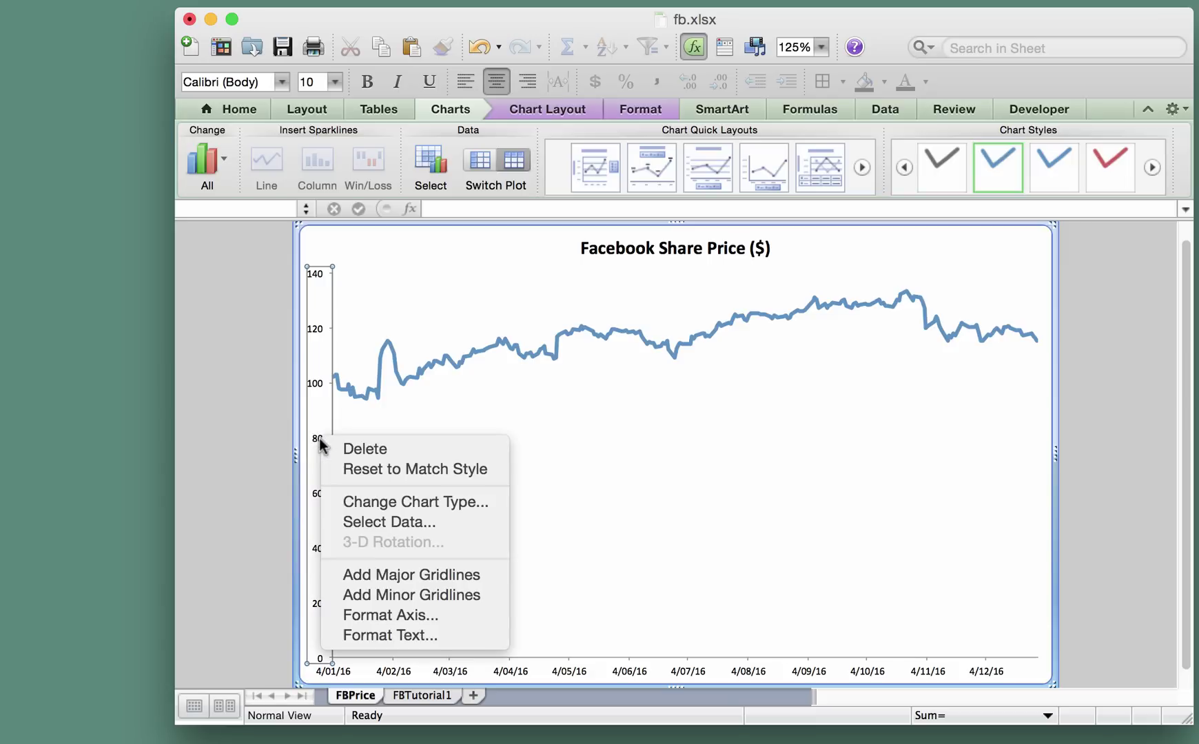
left_click(362, 615)
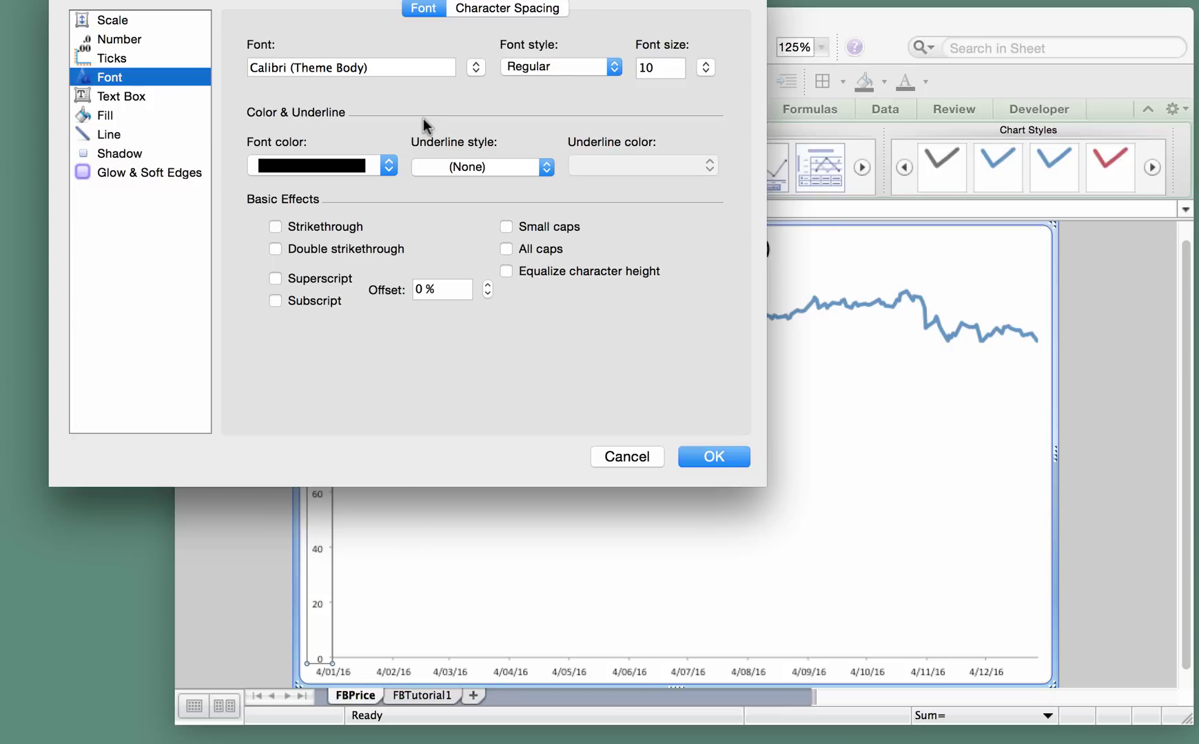
left_click_drag(511, 2, 630, 82)
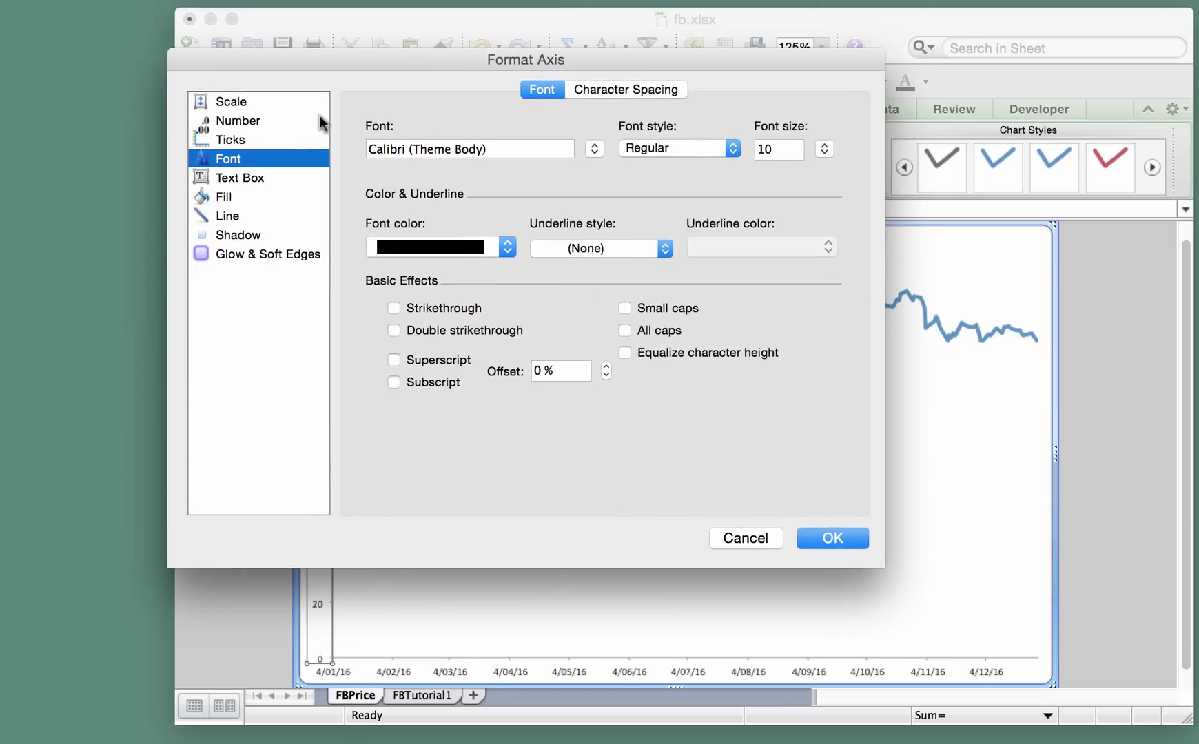
left_click(225, 101)
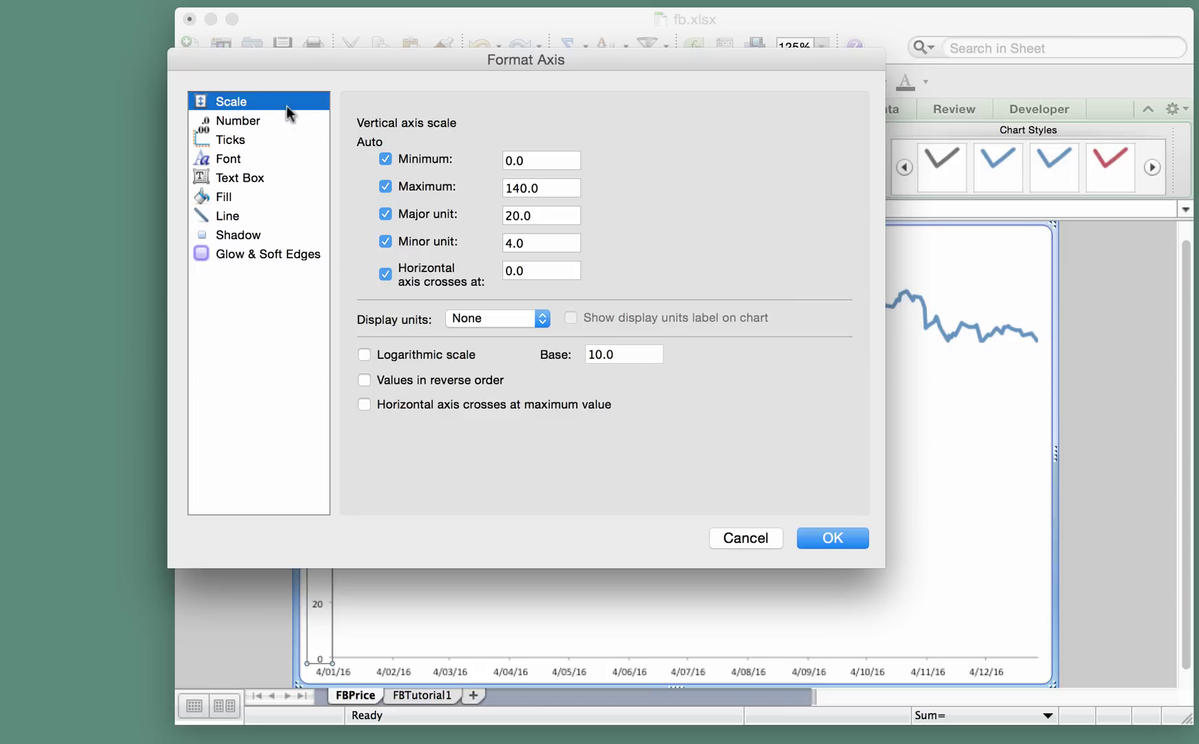
left_click(525, 161)
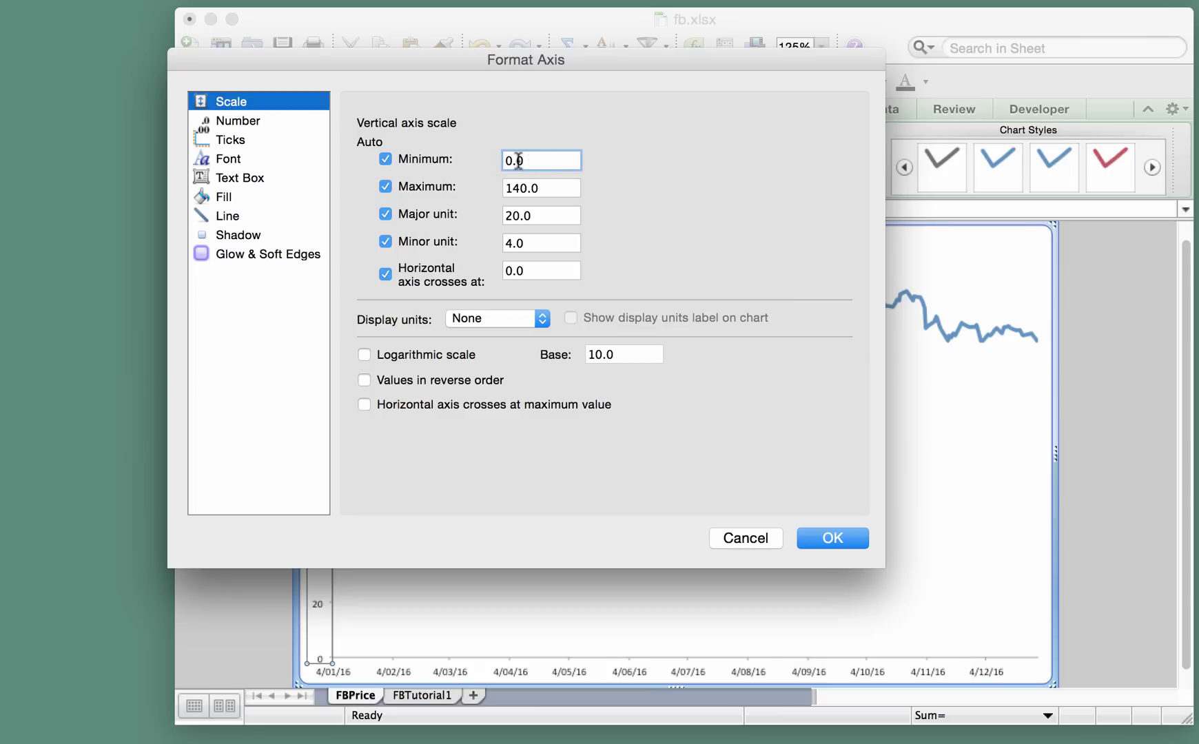
left_click_drag(523, 160, 501, 160)
type("80")
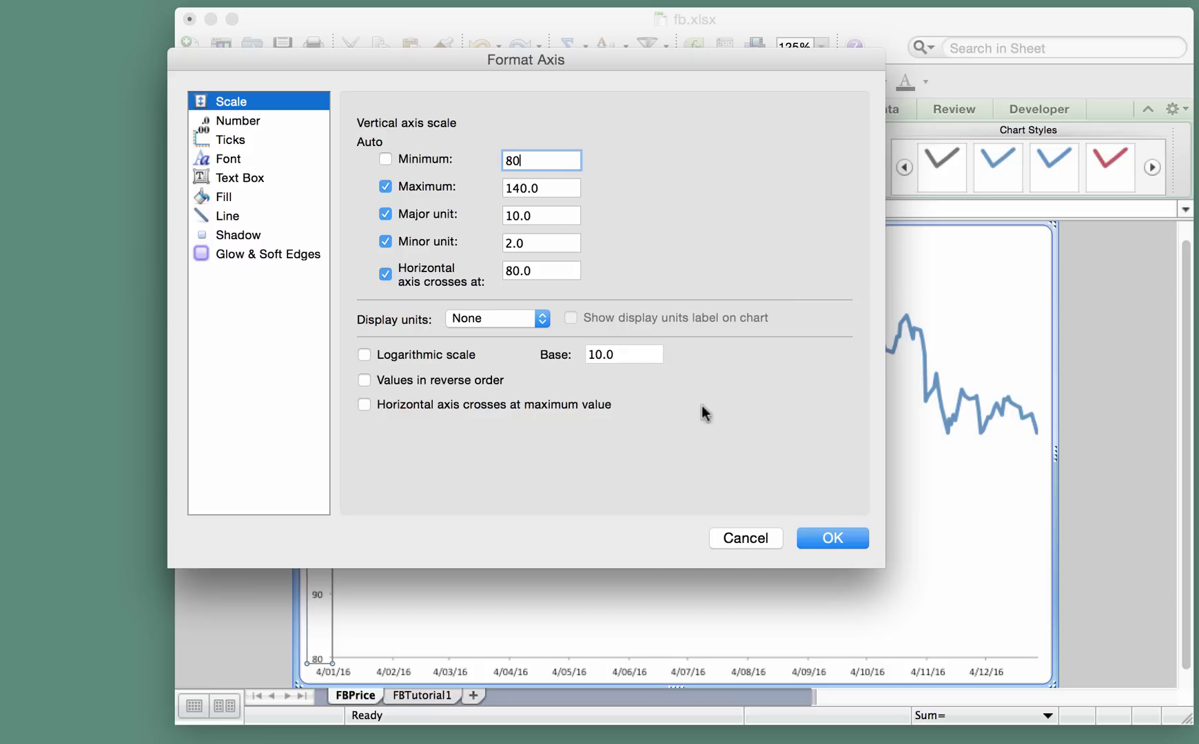
left_click_drag(715, 80, 886, 124)
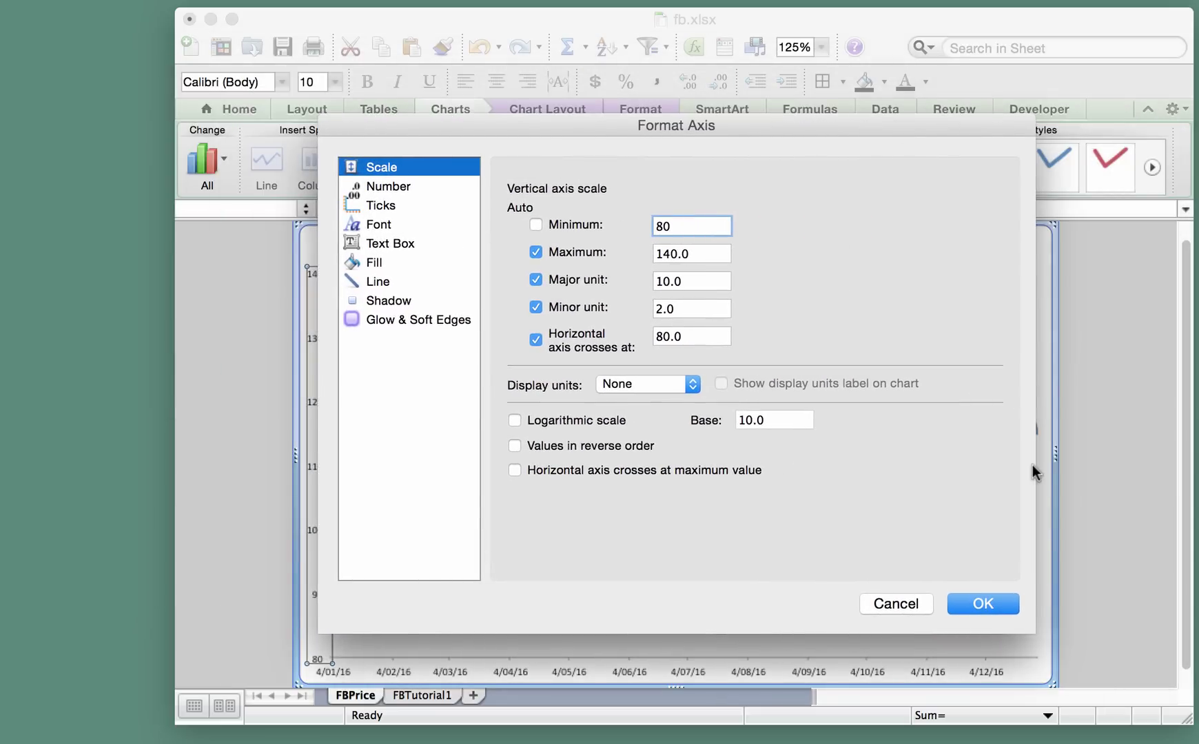
- Confirm the 80 axis minimum with OK and deselect the vertical axis
left_click(977, 603)
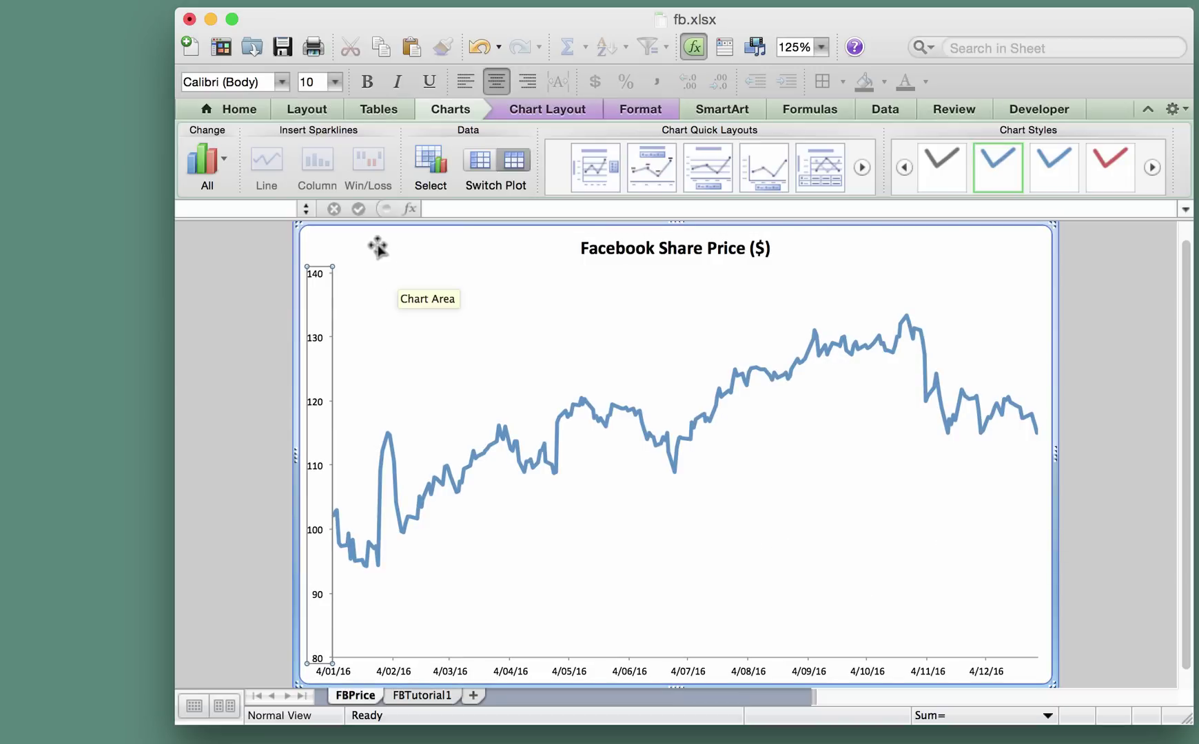
left_click(404, 281)
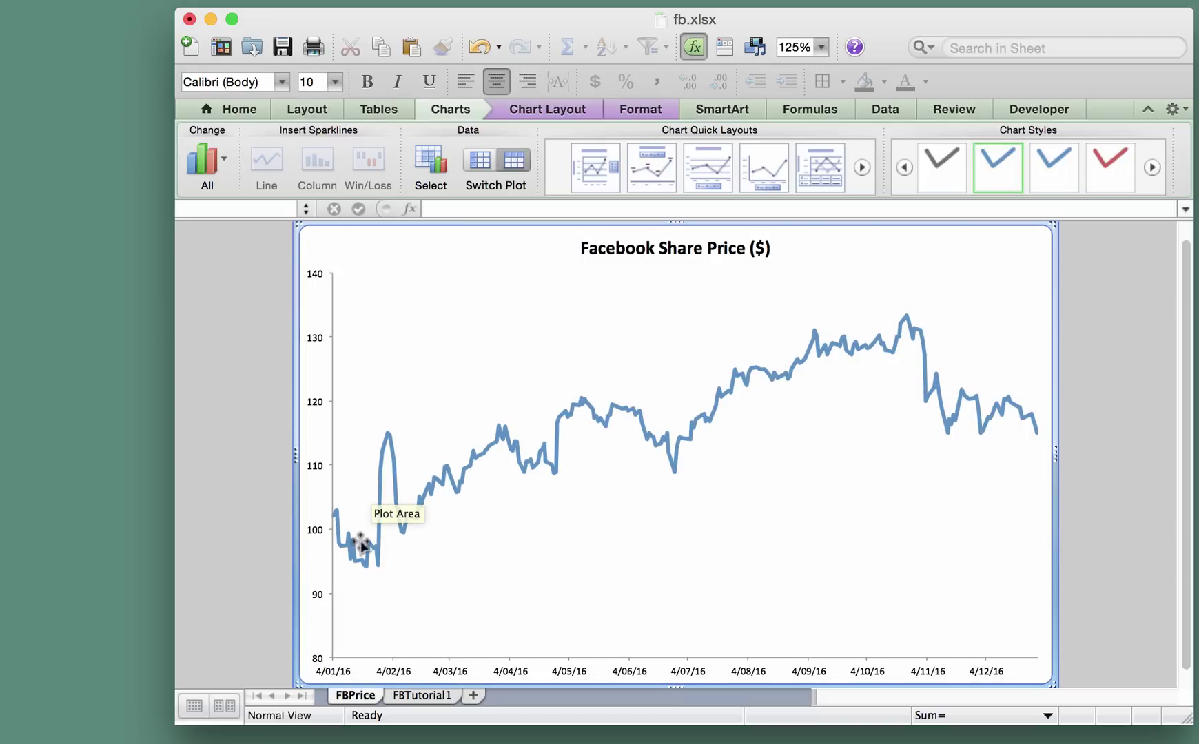